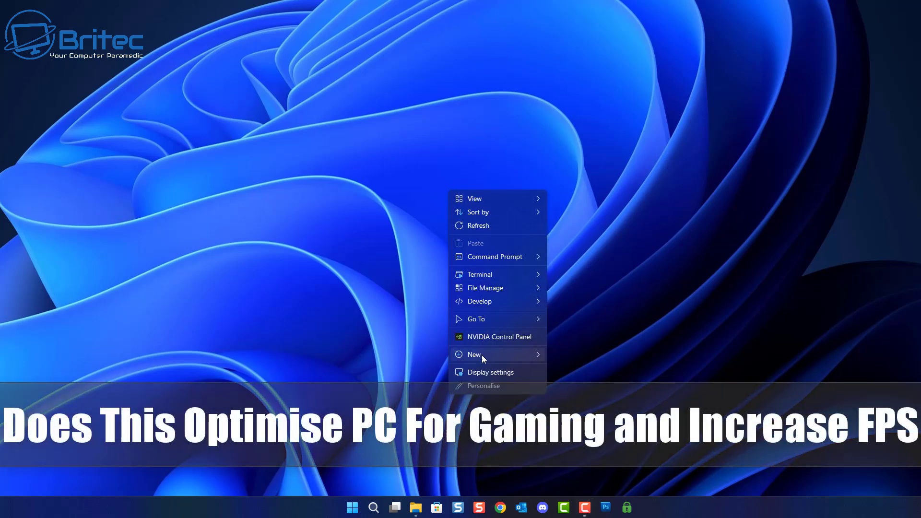
Open the Sleeping Dogs: Definitive Edition graphics preference options from Display settings > Graphics
left_click(483, 377)
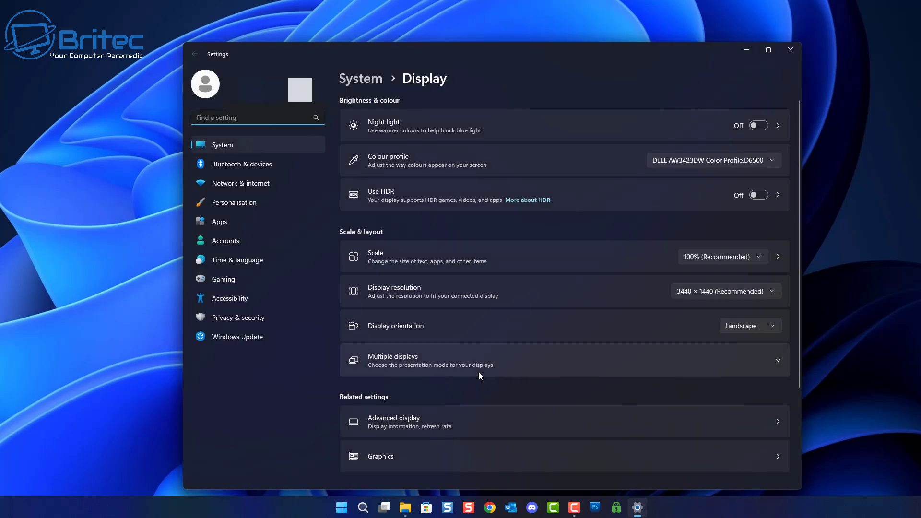
scroll(415, 322, "down", 3)
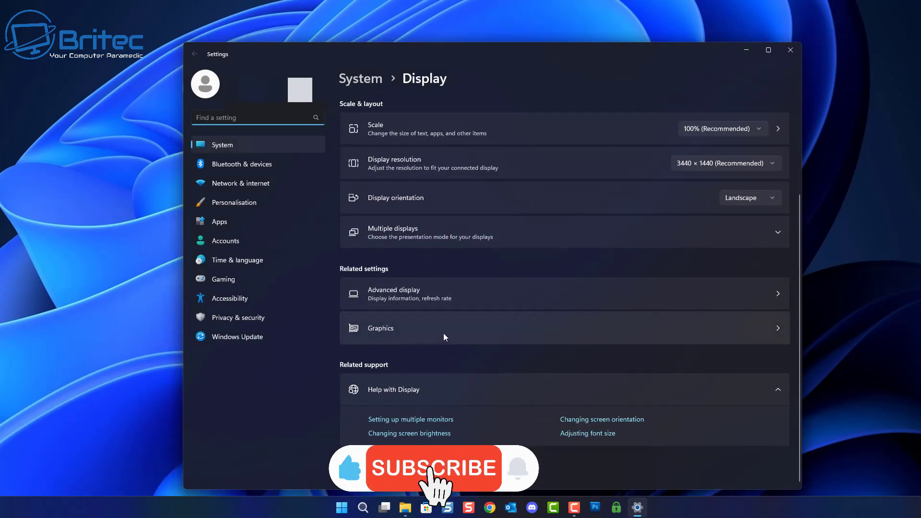
left_click(453, 332)
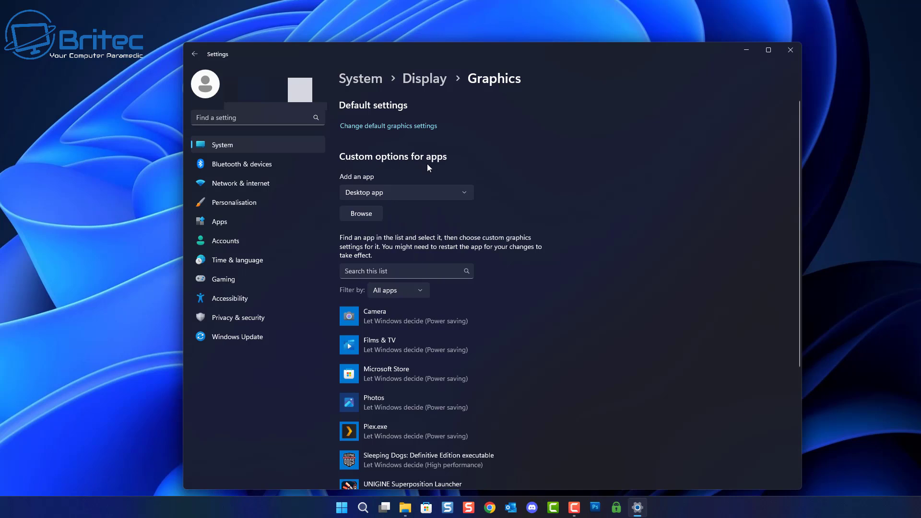
scroll(422, 307, "down", 4)
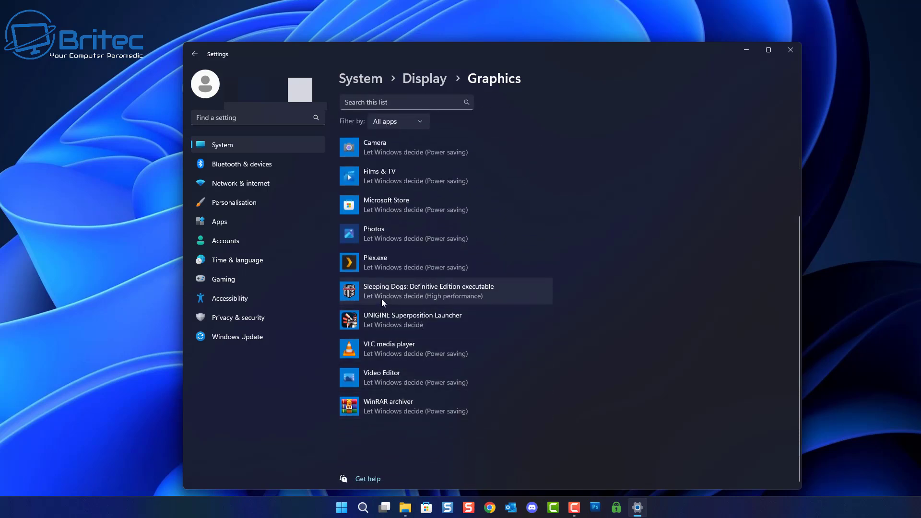
left_click(396, 290)
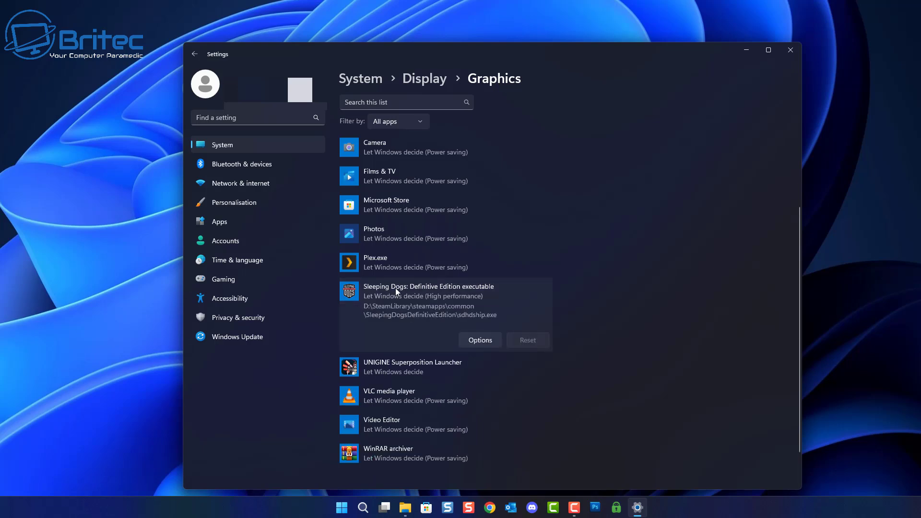
left_click(473, 339)
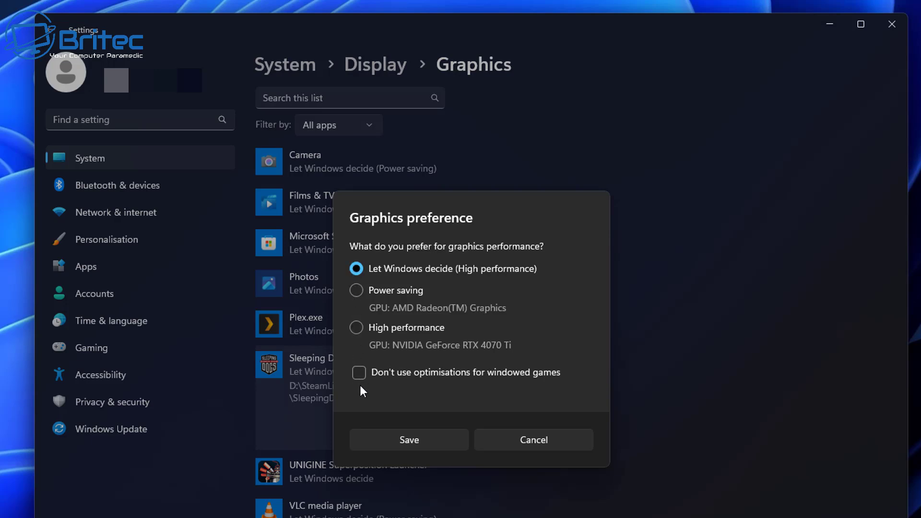
Dismiss the Sleeping Dogs dialog and confirm UNIGINE Superposition Launcher is on Let Windows decide
left_click(520, 439)
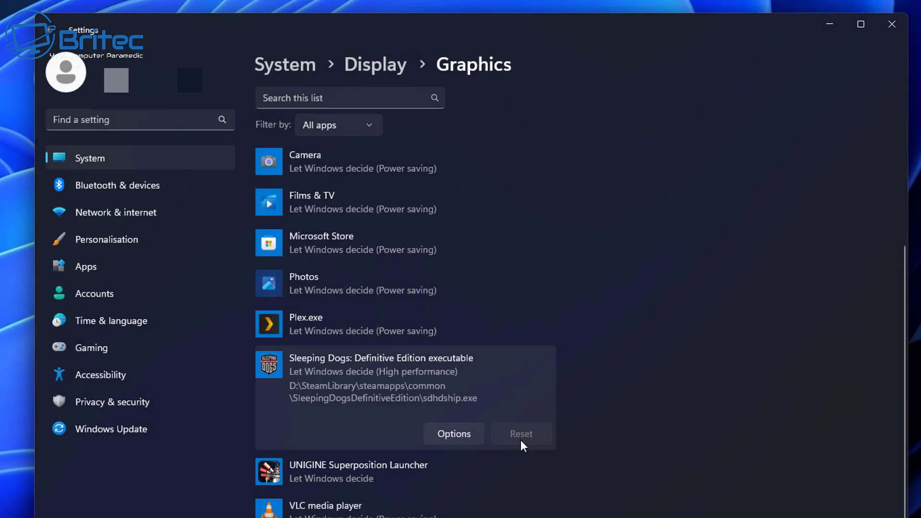
left_click(351, 465)
scroll(615, 387, "down", 2)
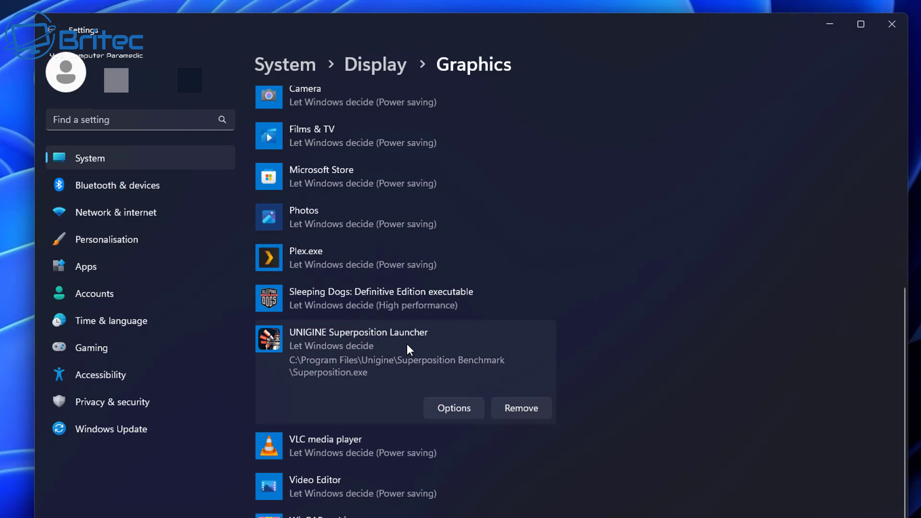
left_click(454, 408)
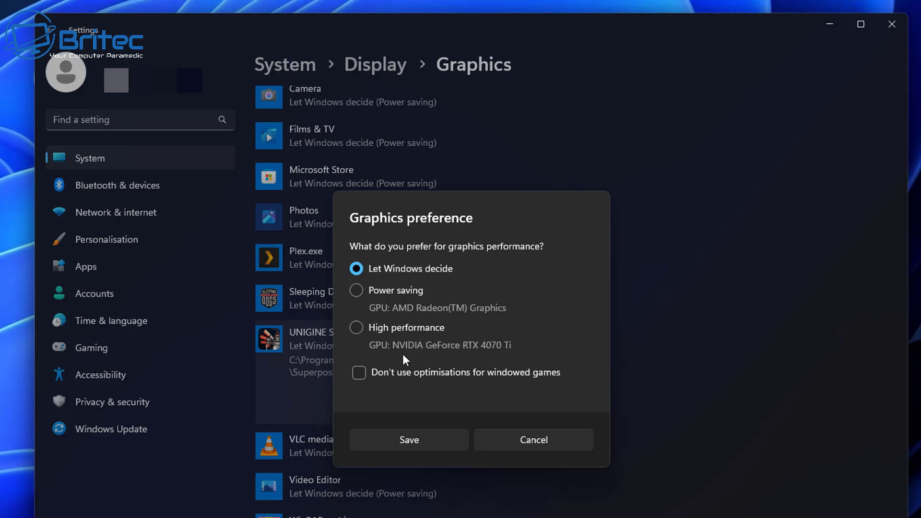
left_click(551, 445)
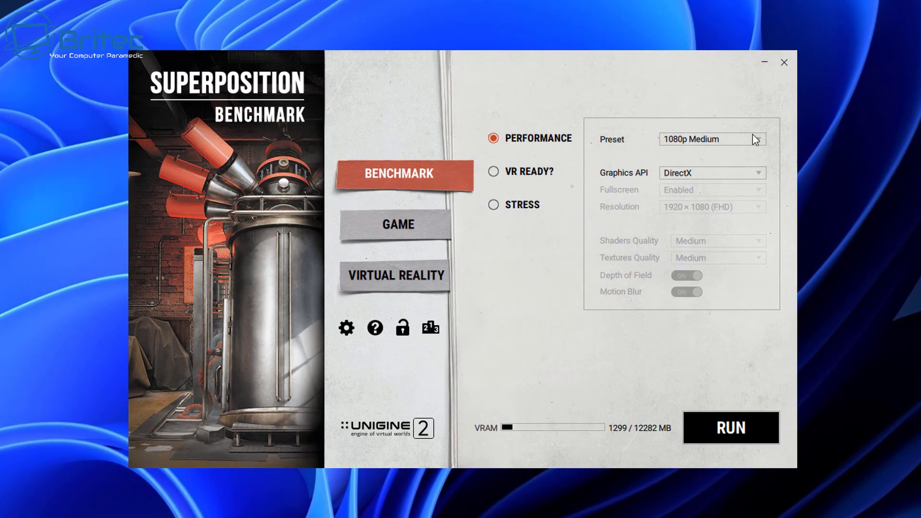
Set the Superposition benchmark to the 4K Optimized preset with the DirectX graphics API
left_click(755, 139)
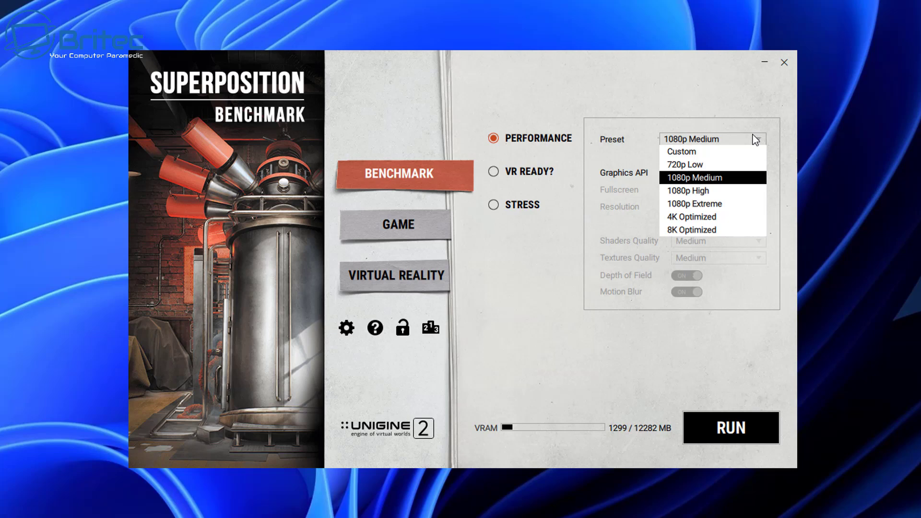
left_click(691, 222)
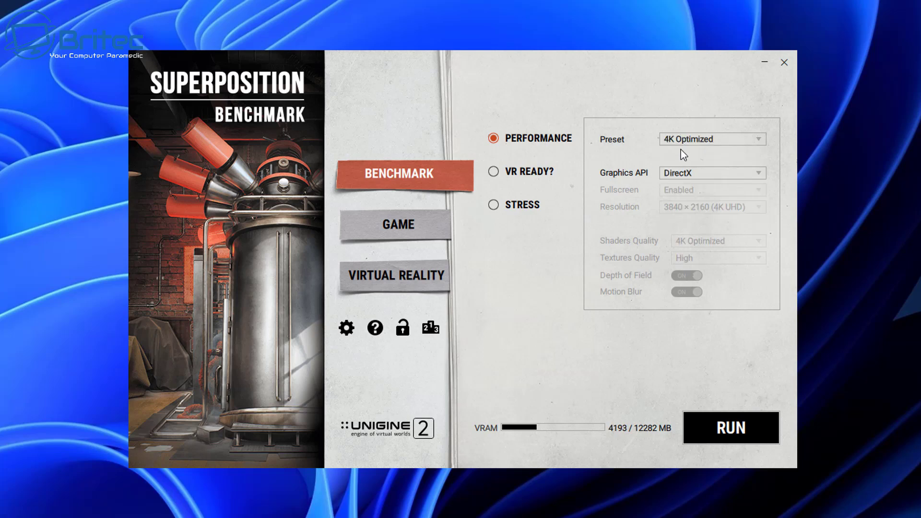
left_click(696, 176)
left_click(695, 172)
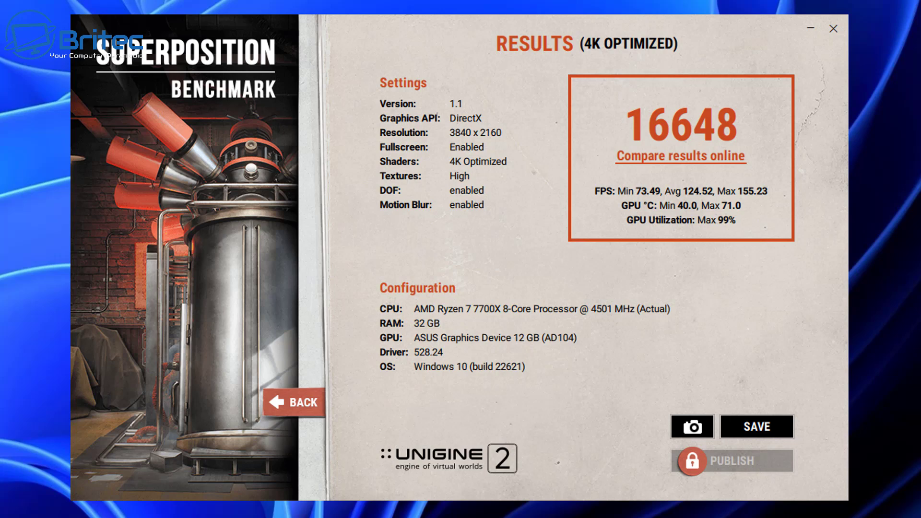
Leave the results and reopen the UNIGINE Superposition Launcher graphics options in Settings
left_click(290, 403)
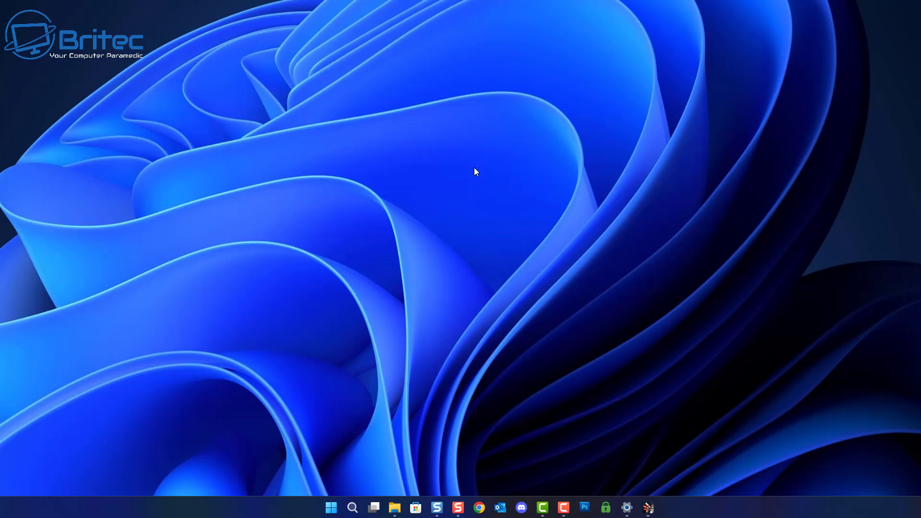
right_click(433, 172)
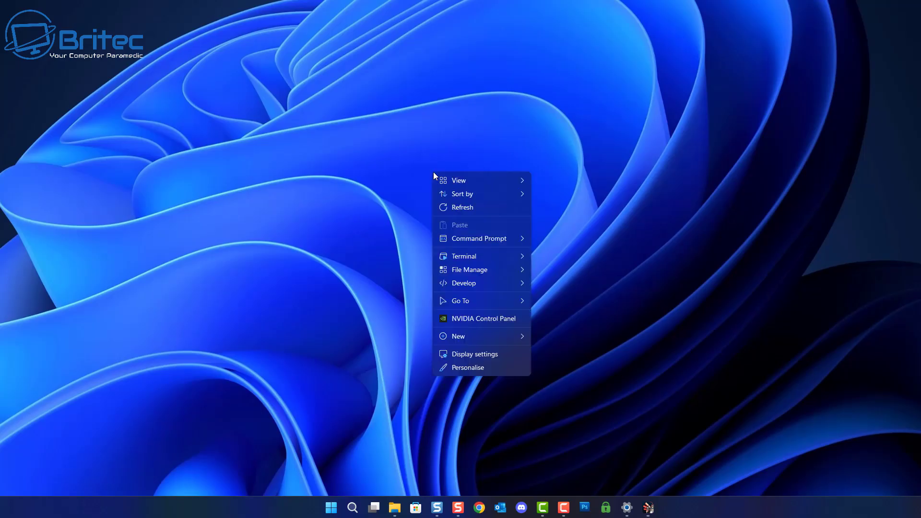
left_click(480, 357)
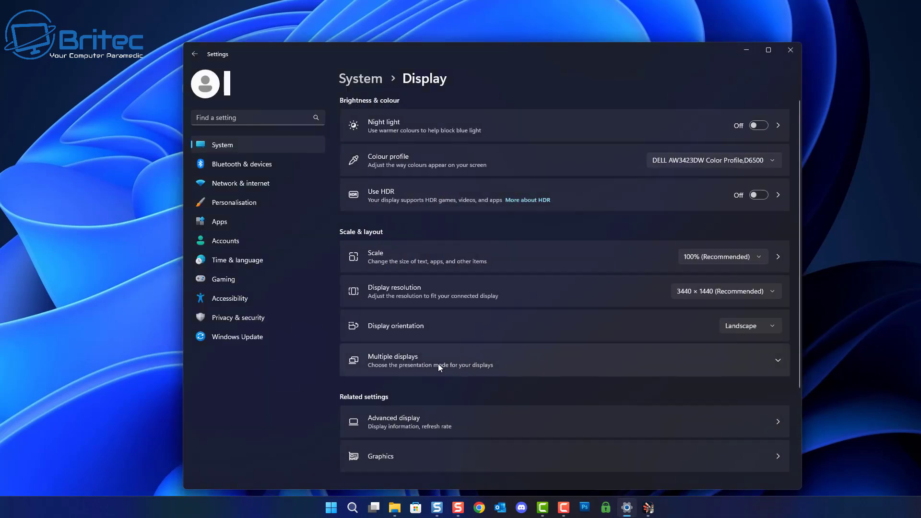
scroll(436, 364, "down", 3)
left_click(401, 346)
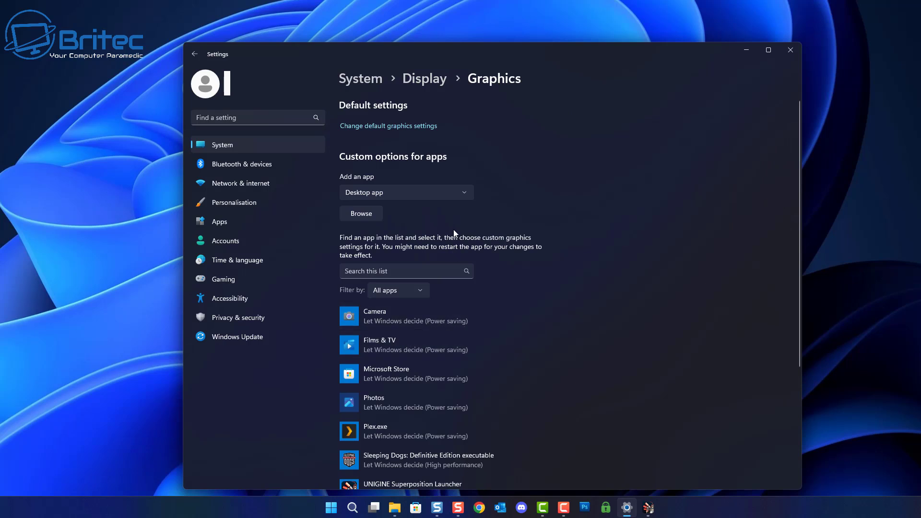
scroll(445, 238, "down", 3)
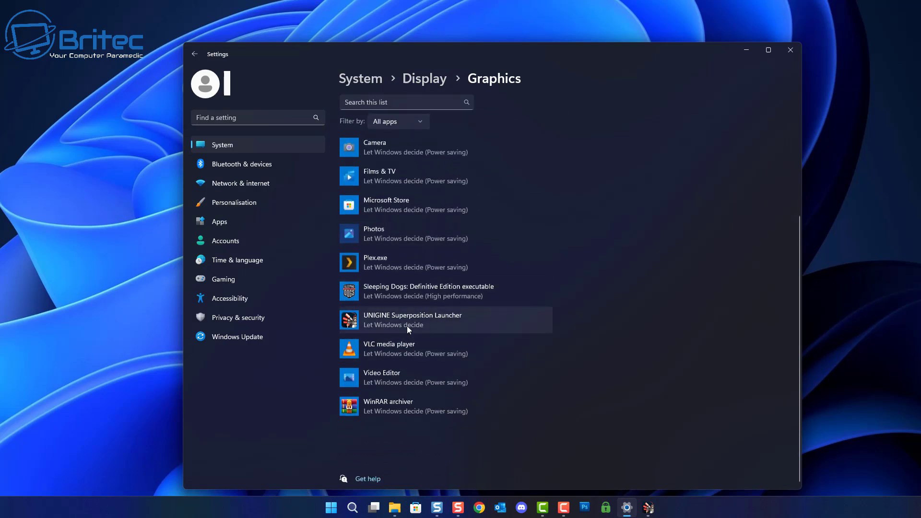
left_click(407, 323)
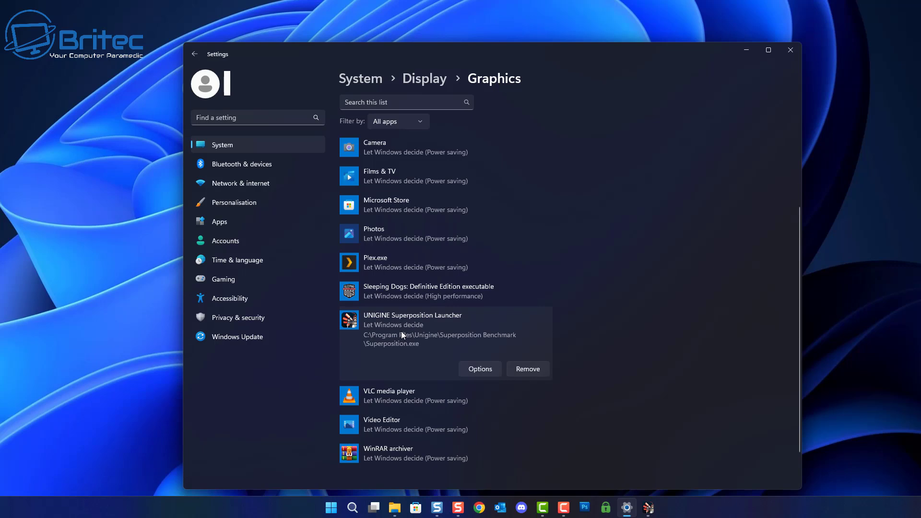
left_click(479, 370)
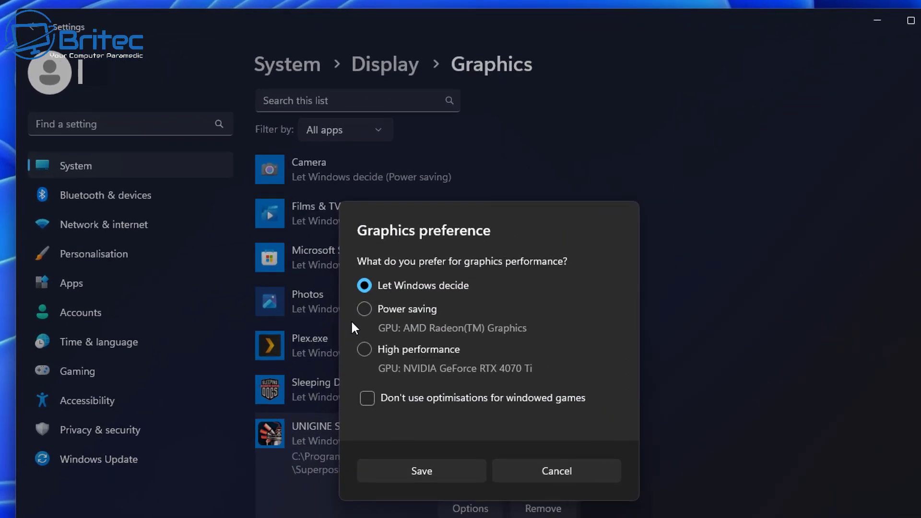
Set the UNIGINE Superposition Launcher graphics preference to High performance and save it
left_click(364, 352)
left_click(422, 471)
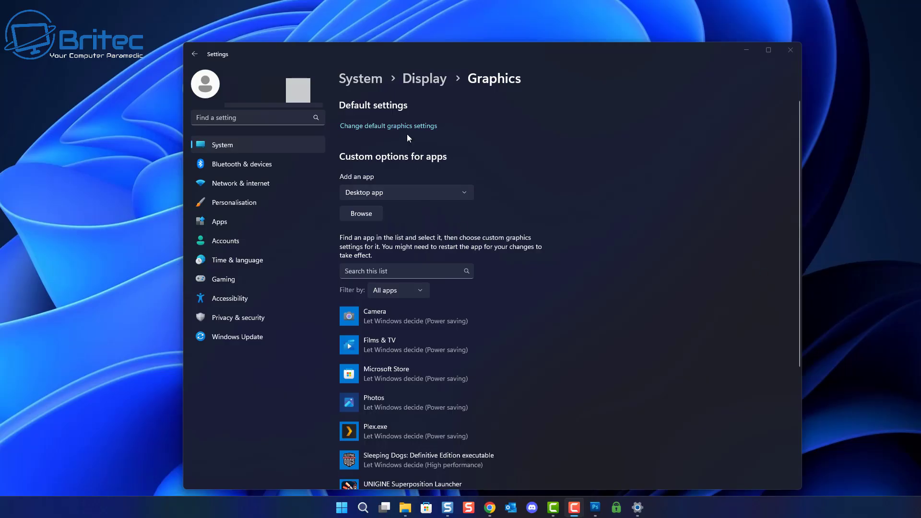
Review the default graphics settings, then return to the Graphics page
left_click(405, 127)
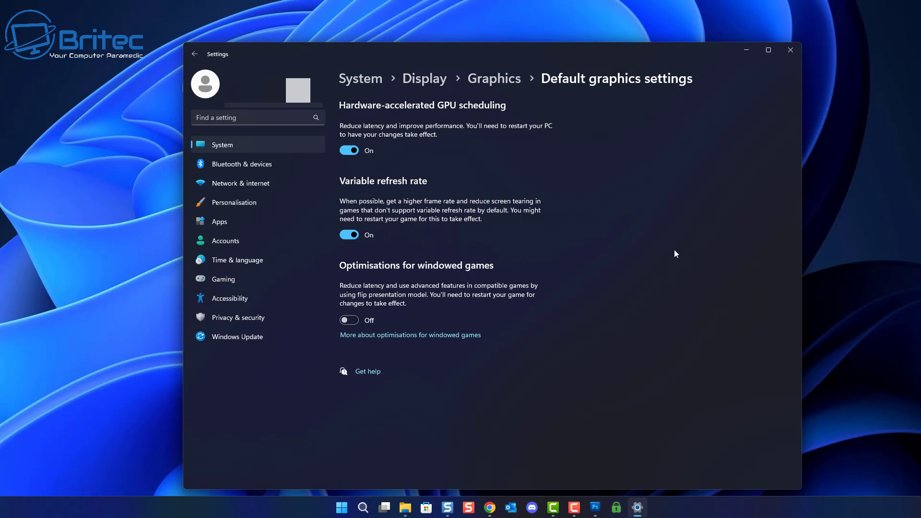
left_click(194, 54)
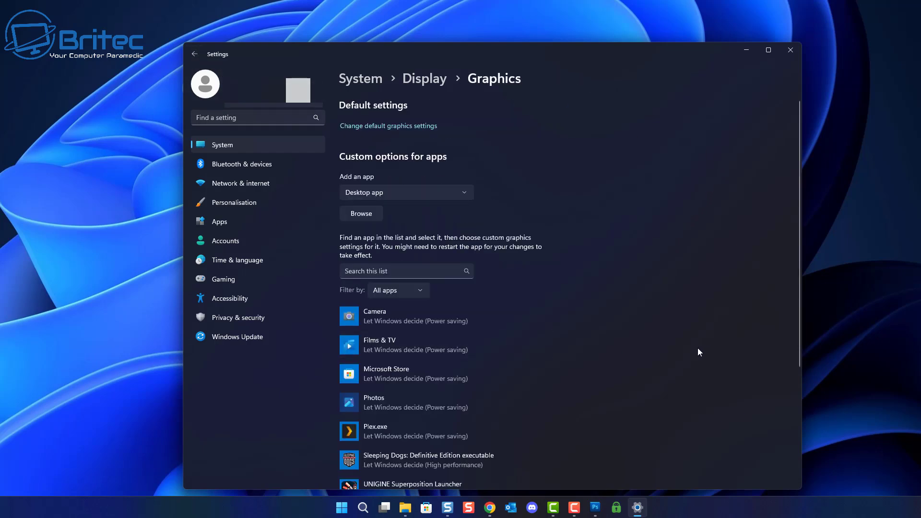
Save the Superposition Launcher back to Let Windows decide and reopen its options to verify
scroll(601, 350, "down", 3)
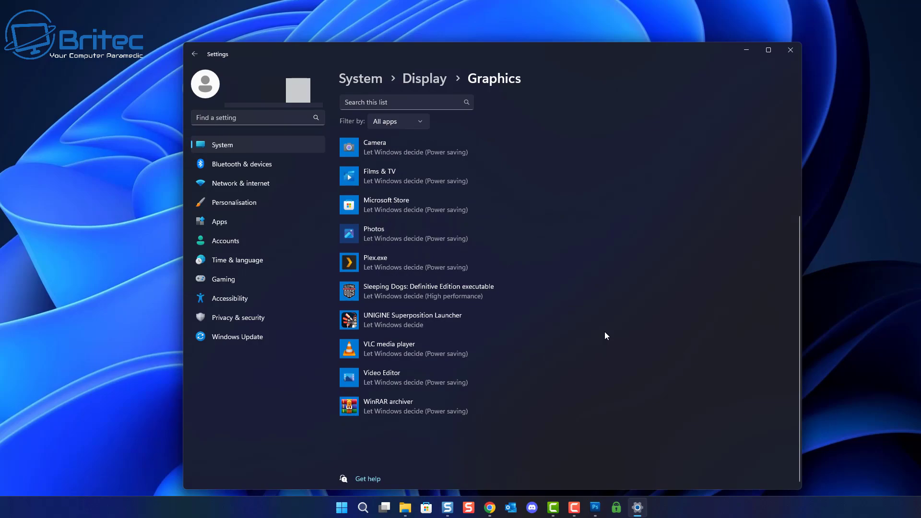
scroll(605, 332, "up", 3)
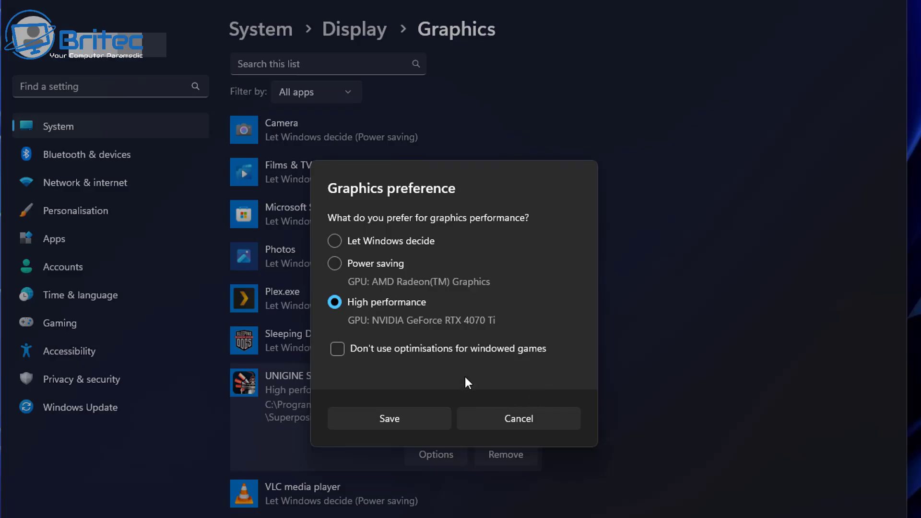
left_click(341, 259)
left_click(340, 238)
left_click(394, 416)
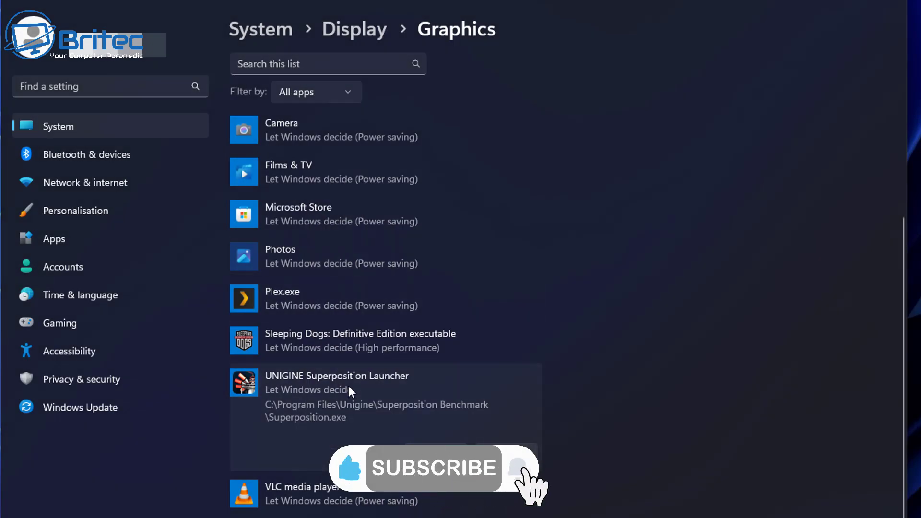
left_click(435, 454)
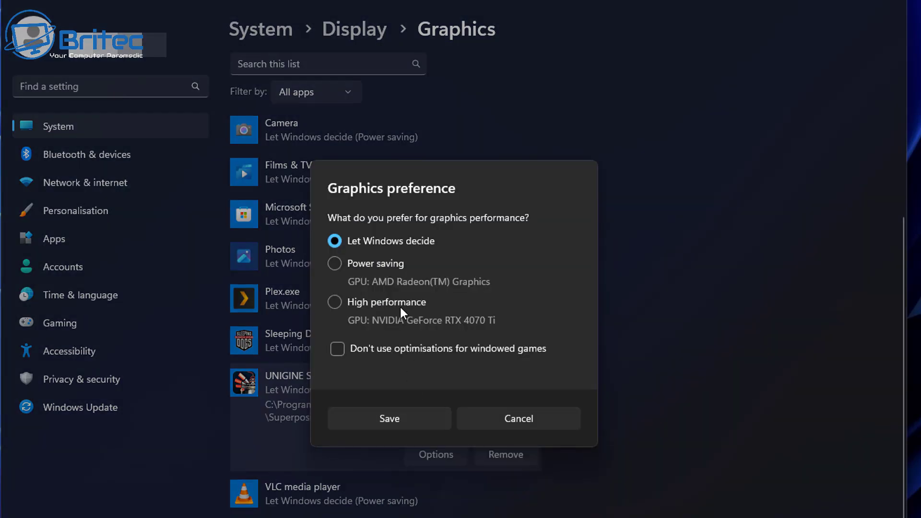
left_click(519, 416)
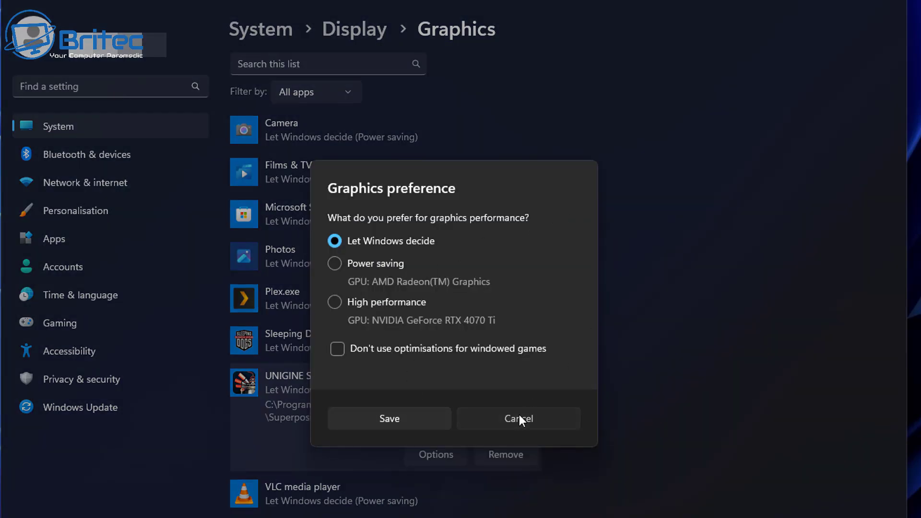